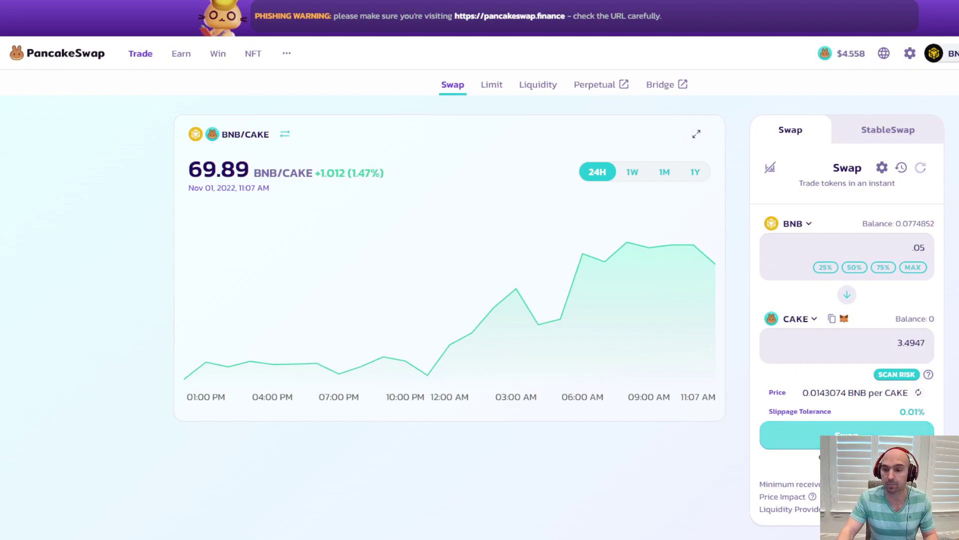
Swap 0.05 BNB for about 3.4947 CAKE, confirm it, and dismiss the submitted notice
{"action": "left_click", "coordinate": [818, 438]}
{"action": "left_click", "coordinate": [527, 401]}
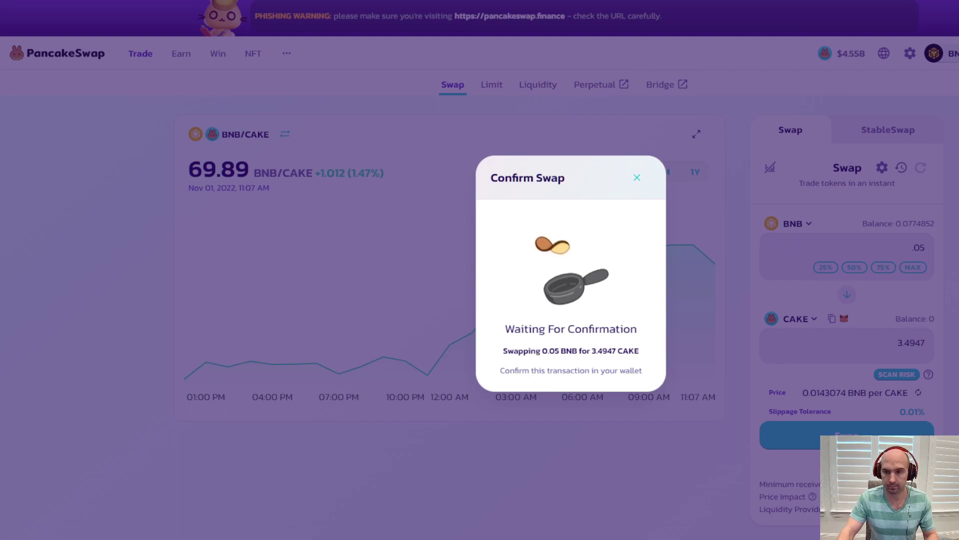
{"action": "left_click", "coordinate": [562, 388]}
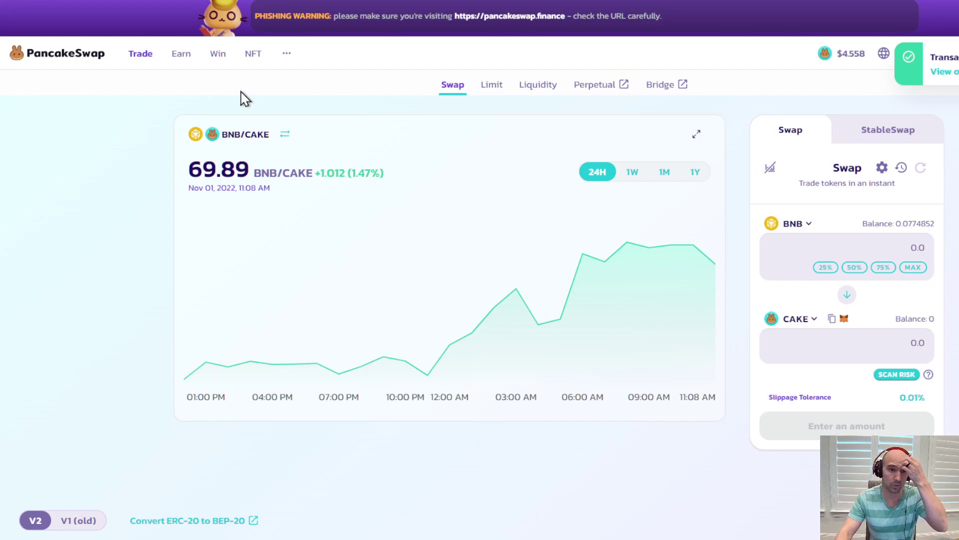
On the Syrup Pools page, expand the Stake CAKE pool details and enable the pool
{"action": "left_click", "coordinate": [278, 99]}
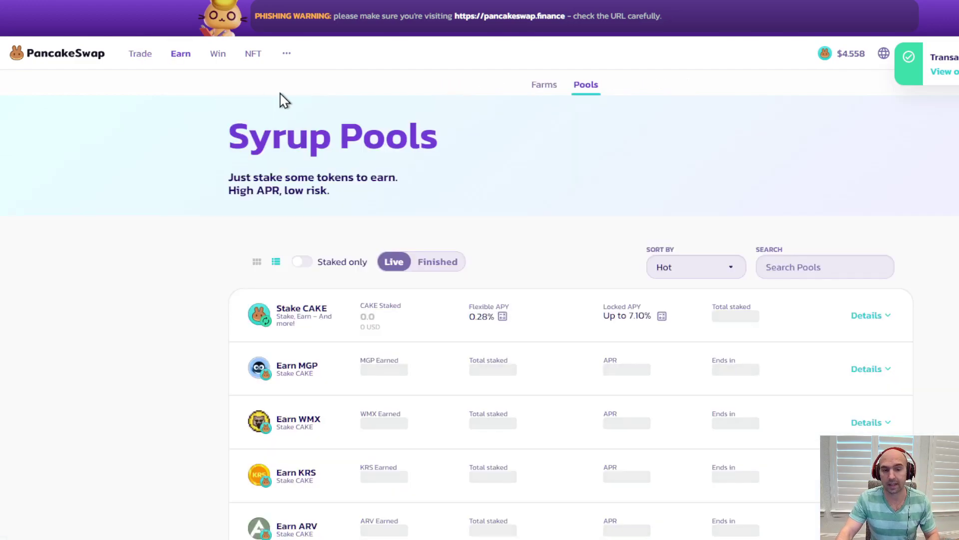
{"action": "scroll", "coordinate": [352, 351], "scroll_direction": "down", "scroll_amount": 7}
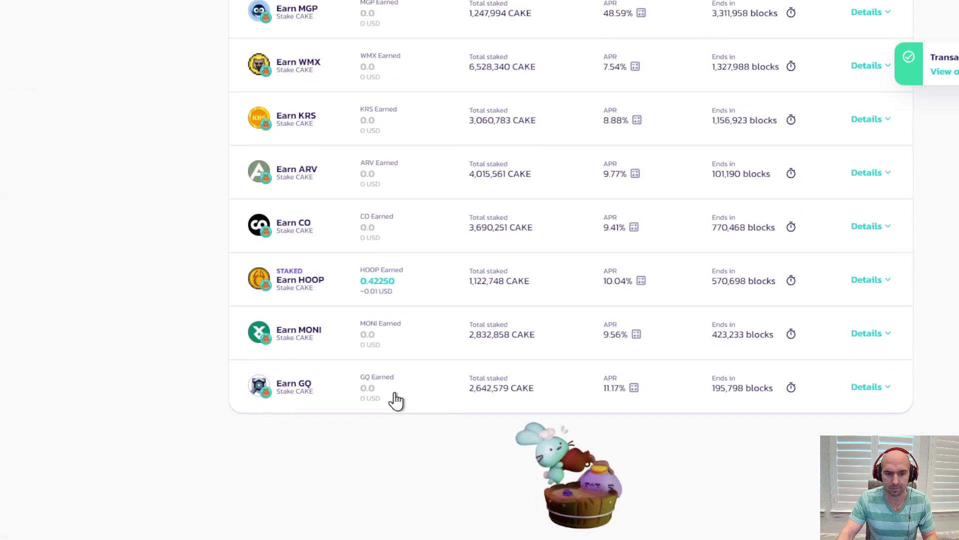
{"action": "scroll", "coordinate": [520, 296], "scroll_direction": "up", "scroll_amount": 7}
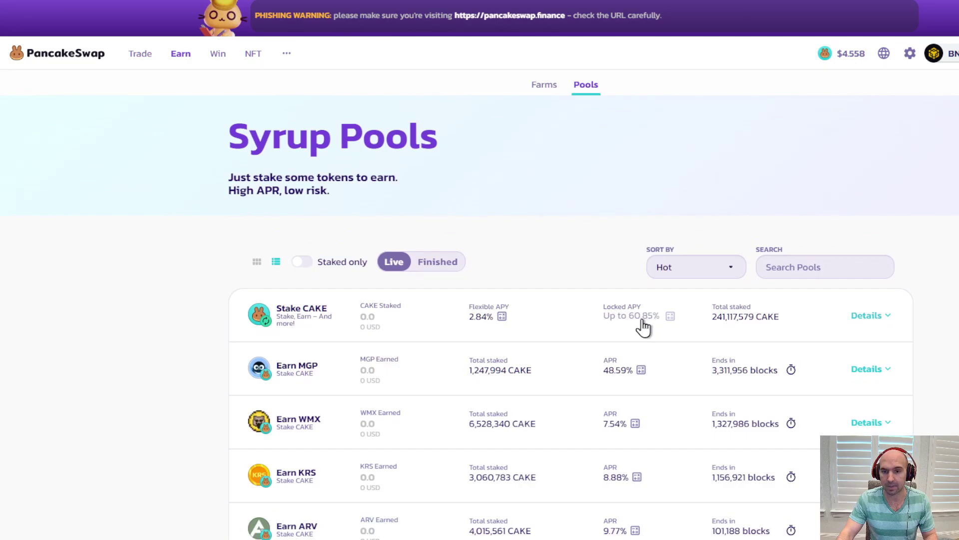
{"action": "left_click", "coordinate": [846, 316]}
{"action": "left_click", "coordinate": [781, 420]}
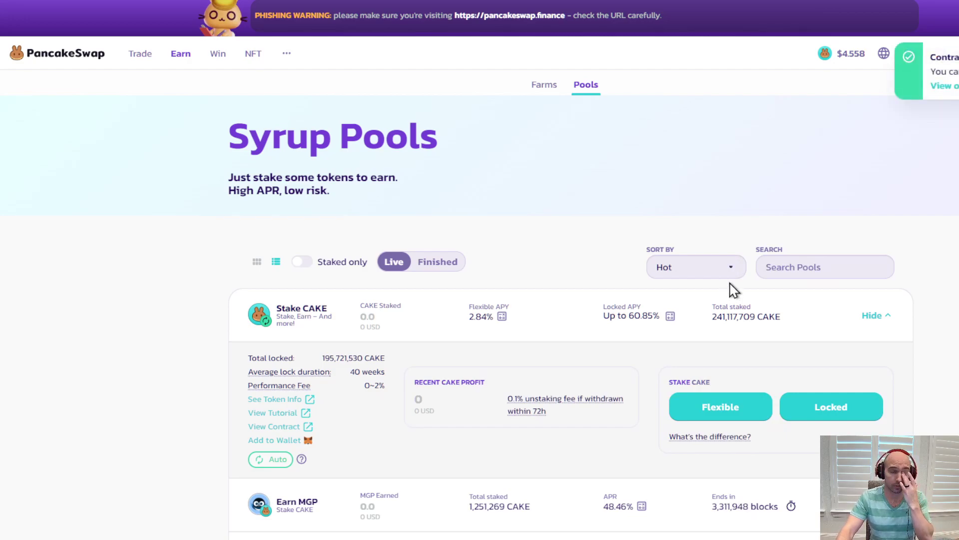
Lock the entire 3.49470 CAKE balance in Stake CAKE for the maximum 52 weeks
{"action": "left_click", "coordinate": [790, 402]}
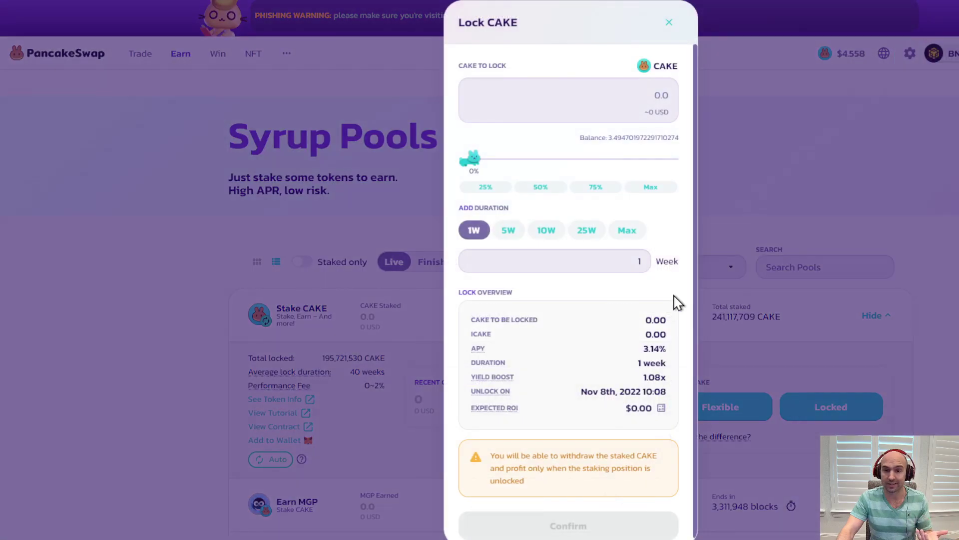
{"action": "left_click", "coordinate": [628, 230]}
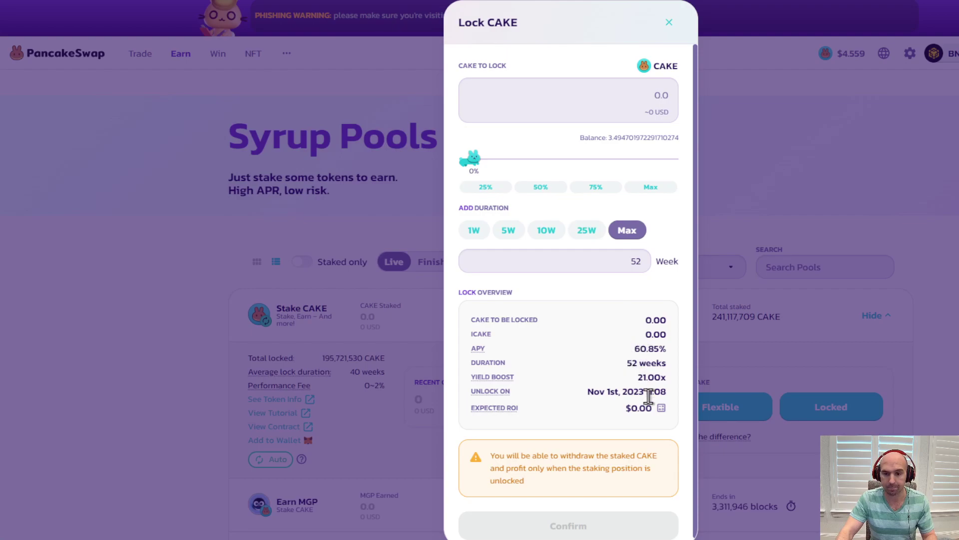
{"action": "left_click", "coordinate": [648, 188]}
{"action": "left_click", "coordinate": [584, 525]}
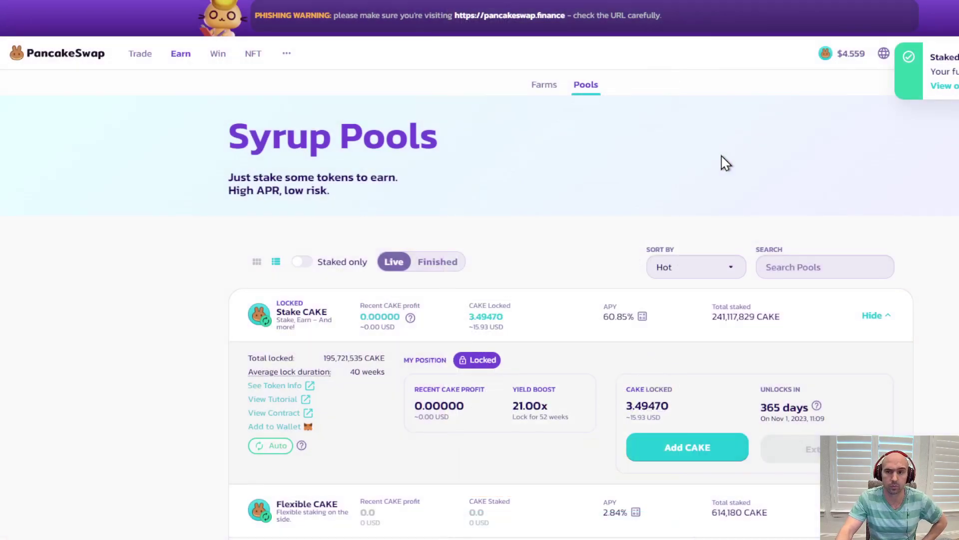
{"action": "scroll", "coordinate": [700, 200], "scroll_direction": "down", "scroll_amount": 2}
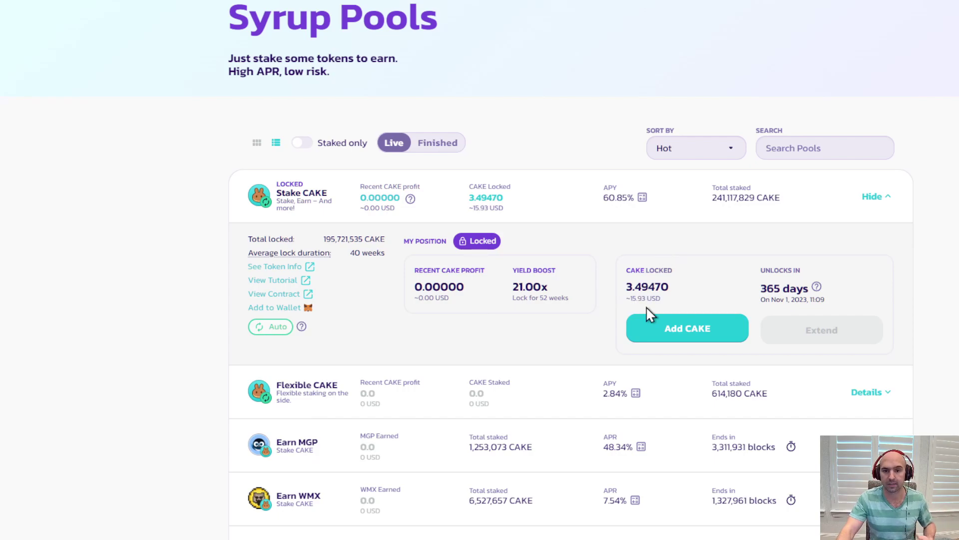
{"action": "left_click", "coordinate": [669, 333]}
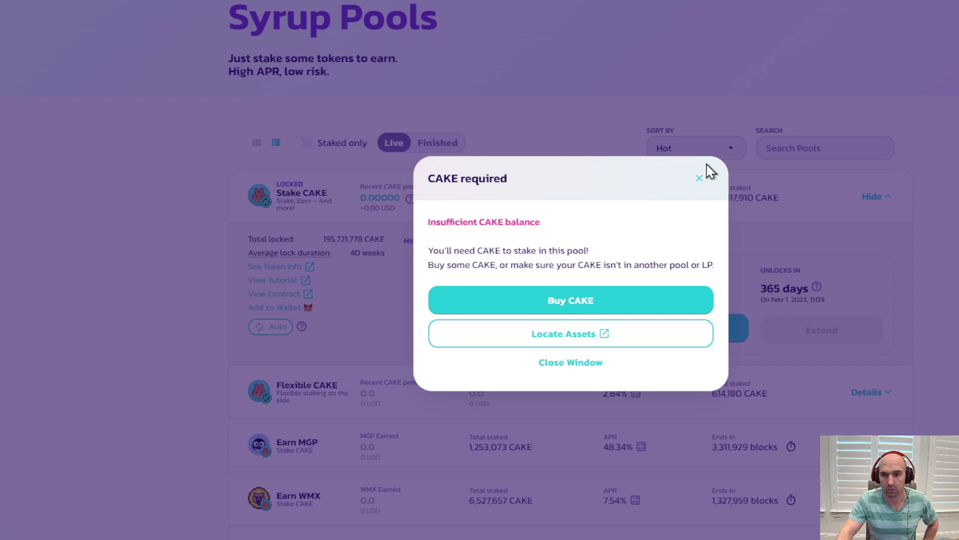
{"action": "left_click", "coordinate": [700, 178]}
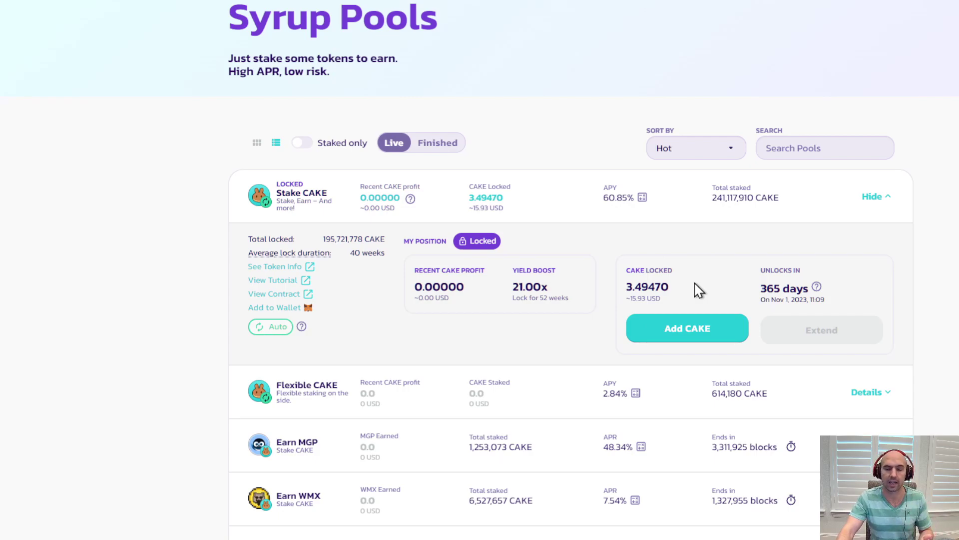
{"action": "mouse_move", "coordinate": [814, 290]}
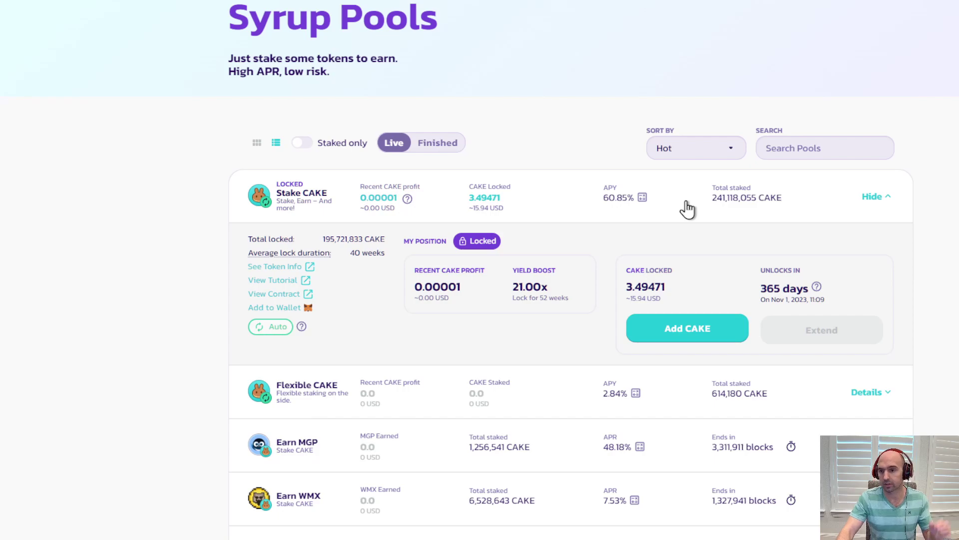
Locate the Earn HOOP pool and expand its details showing 9.91156 CAKE staked
{"action": "left_click", "coordinate": [905, 181]}
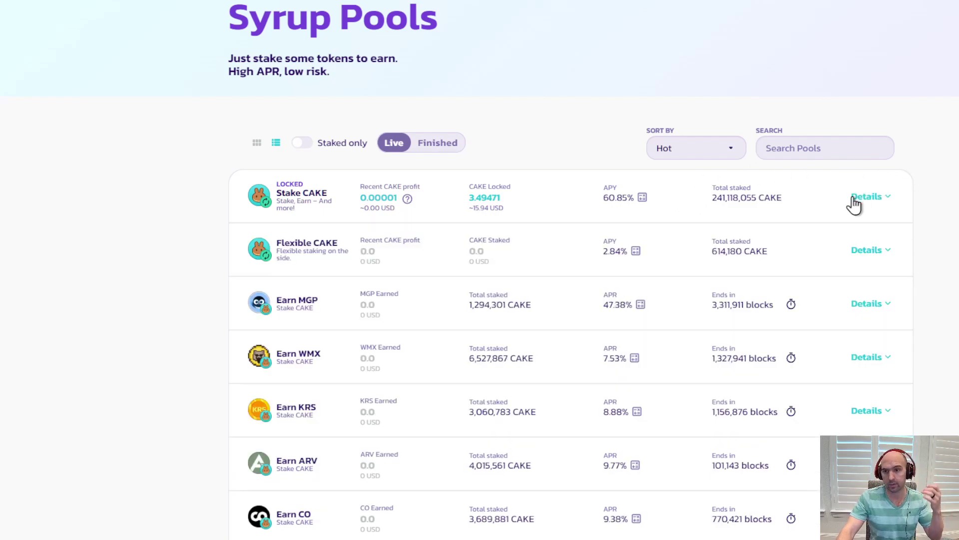
{"action": "left_click", "coordinate": [855, 204]}
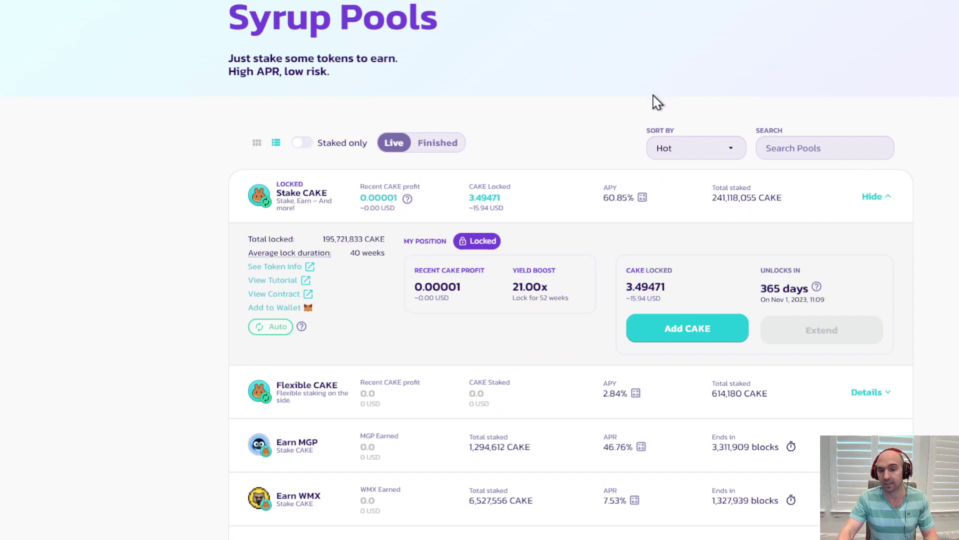
{"action": "scroll", "coordinate": [625, 176], "scroll_direction": "down", "scroll_amount": 5}
{"action": "scroll", "coordinate": [595, 171], "scroll_direction": "up", "scroll_amount": 2}
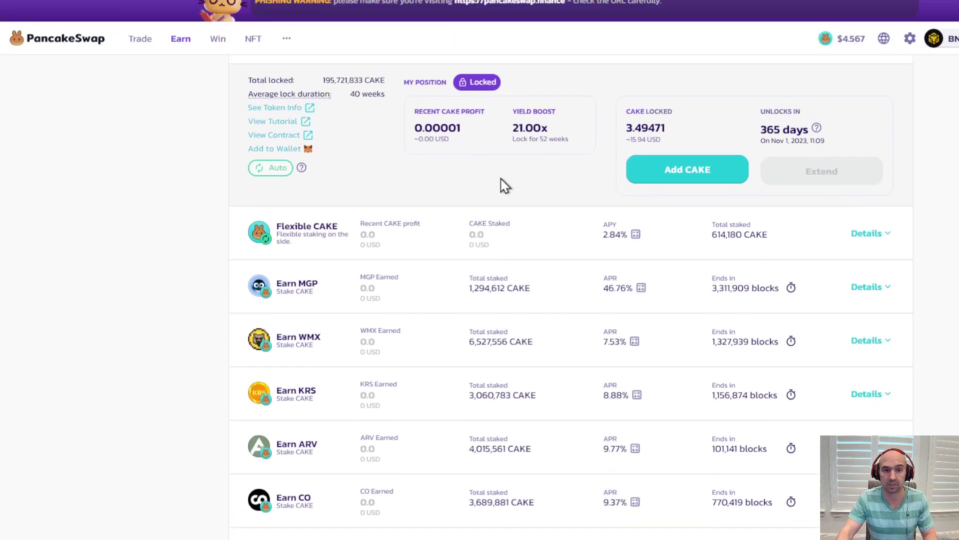
{"action": "scroll", "coordinate": [449, 200], "scroll_direction": "up", "scroll_amount": 2}
{"action": "scroll", "coordinate": [405, 240], "scroll_direction": "down", "scroll_amount": 9}
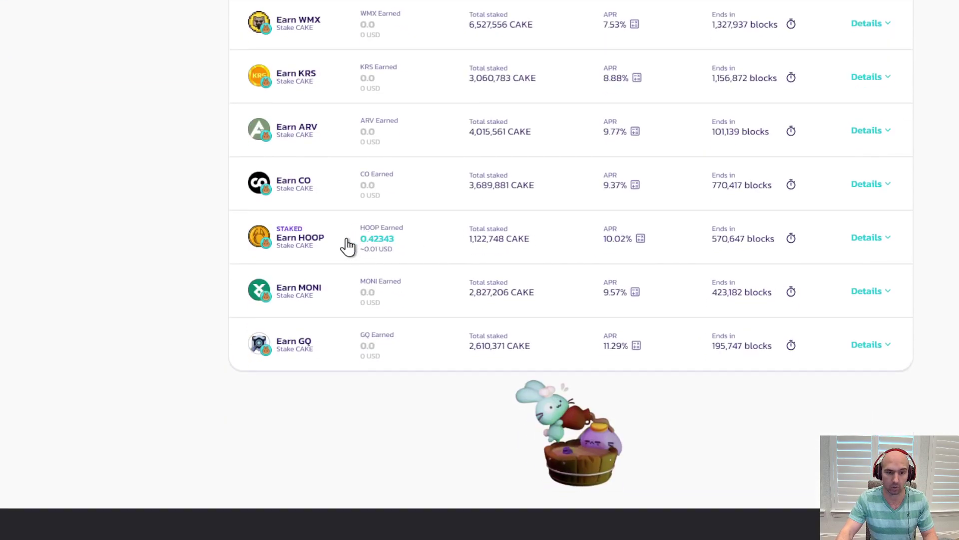
{"action": "scroll", "coordinate": [448, 196], "scroll_direction": "up", "scroll_amount": 1}
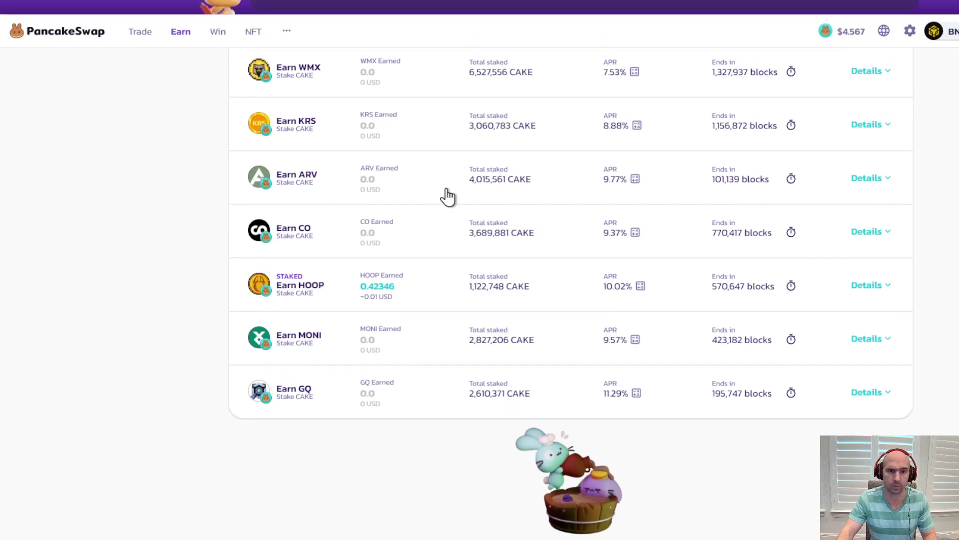
{"action": "scroll", "coordinate": [447, 197], "scroll_direction": "up", "scroll_amount": 3}
{"action": "scroll", "coordinate": [375, 221], "scroll_direction": "down", "scroll_amount": 4}
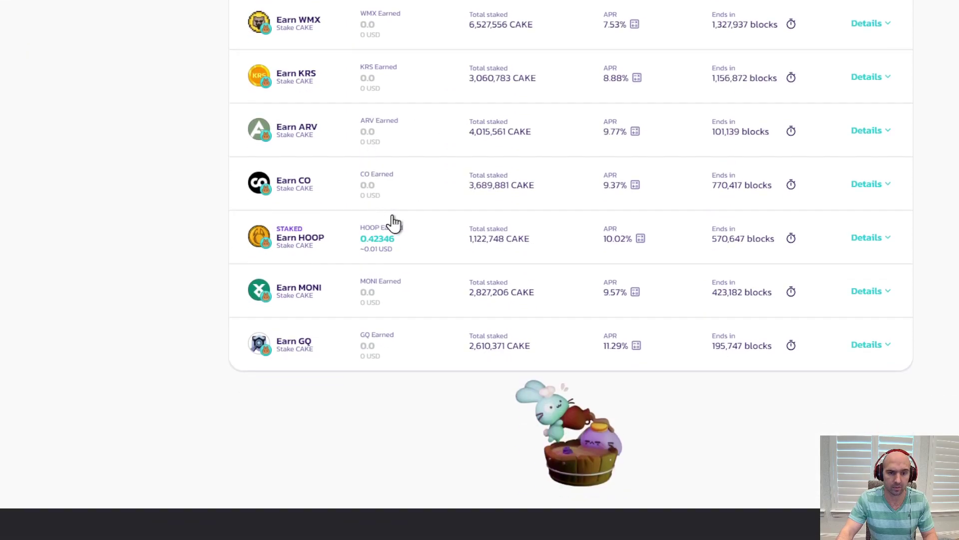
{"action": "left_click", "coordinate": [869, 237]}
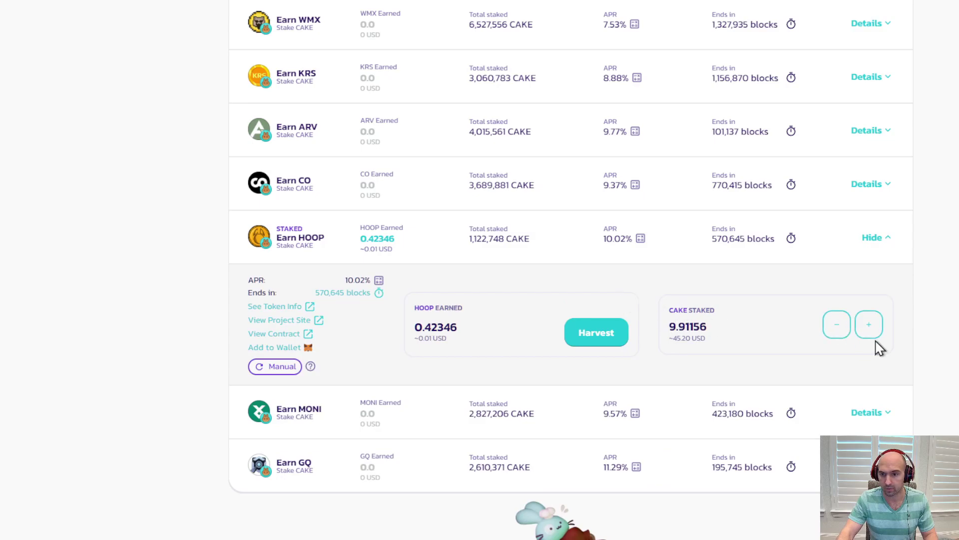
Unstake the full 9.91156 CAKE from the HOOP pool using Max and confirm the withdrawal
{"action": "left_click", "coordinate": [839, 326]}
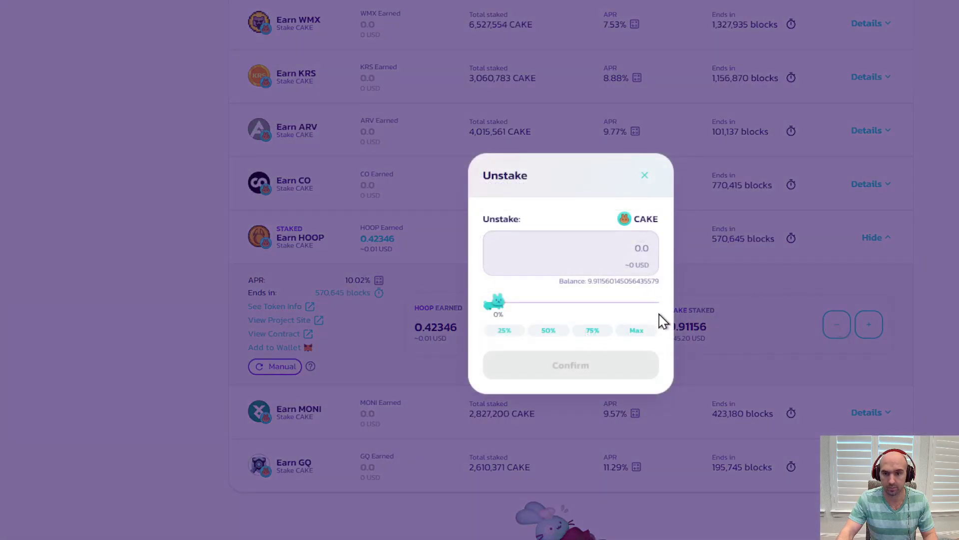
{"action": "left_click", "coordinate": [648, 332]}
{"action": "left_click", "coordinate": [621, 374]}
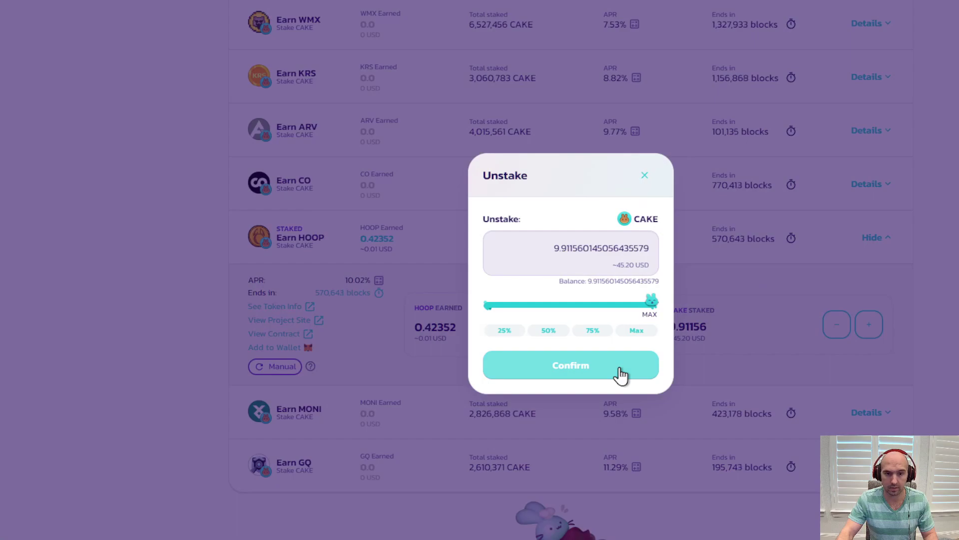
{"action": "left_click", "coordinate": [621, 374]}
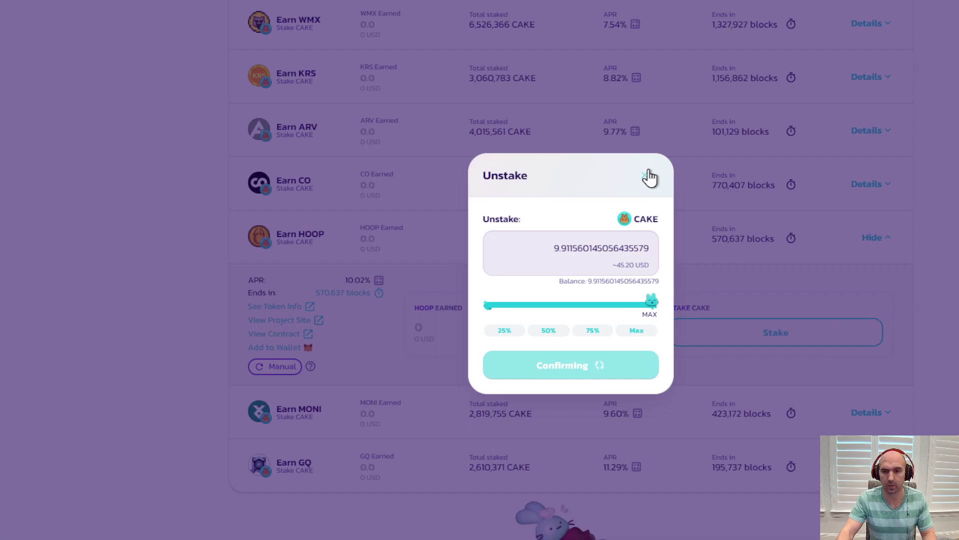
{"action": "scroll", "coordinate": [707, 217], "scroll_direction": "up", "scroll_amount": 10}
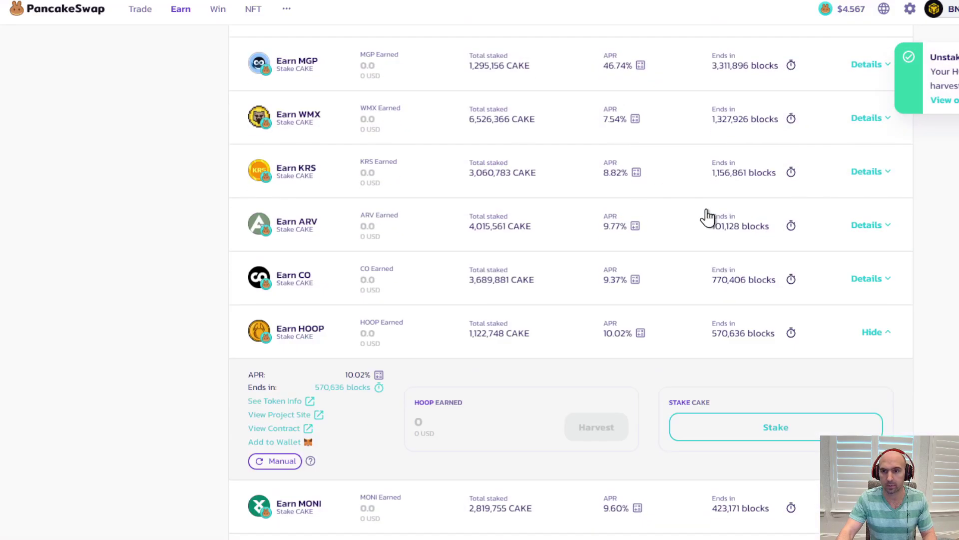
Add the maximum 9.91156 CAKE to the locked position without renewing the lock, then confirm
{"action": "left_click", "coordinate": [687, 384]}
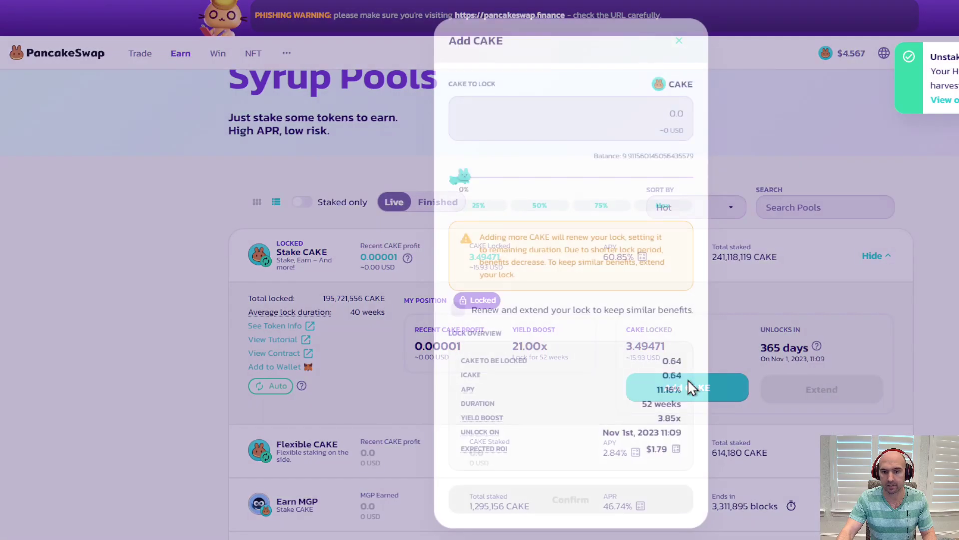
{"action": "left_click", "coordinate": [661, 207]}
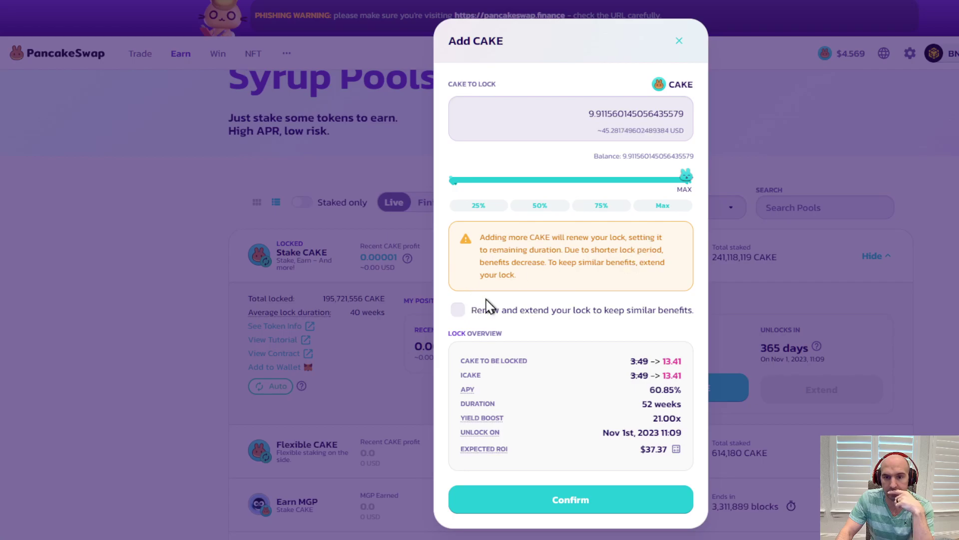
{"action": "left_click", "coordinate": [458, 310]}
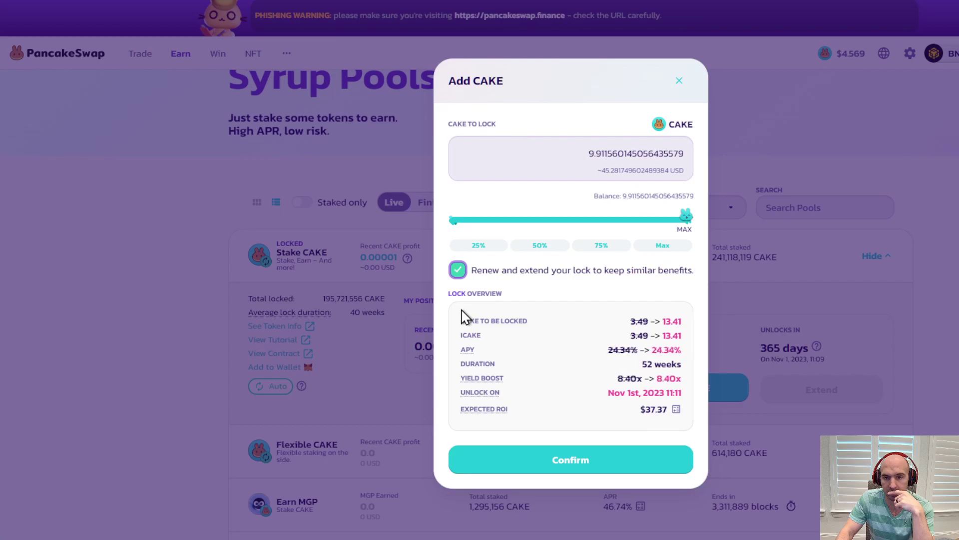
{"action": "left_click", "coordinate": [461, 273]}
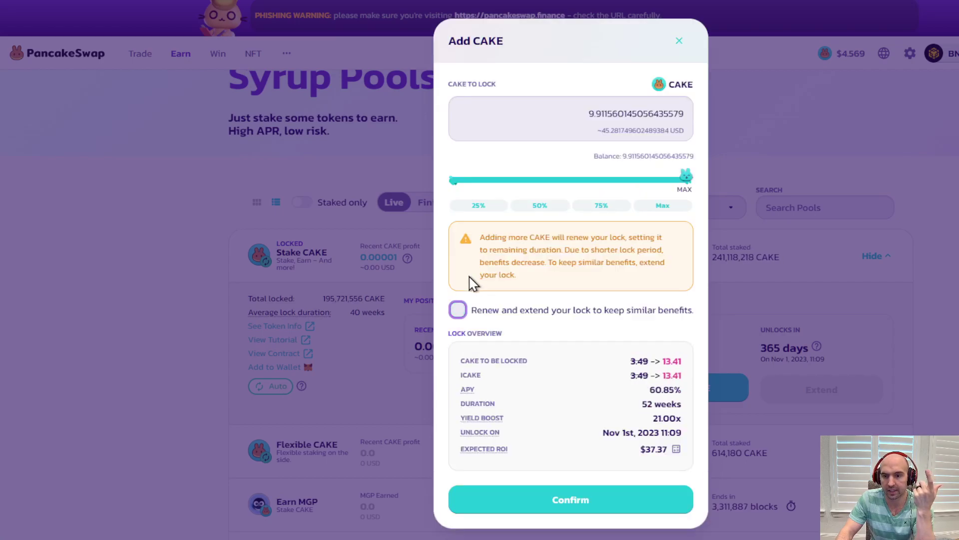
{"action": "left_click", "coordinate": [458, 310]}
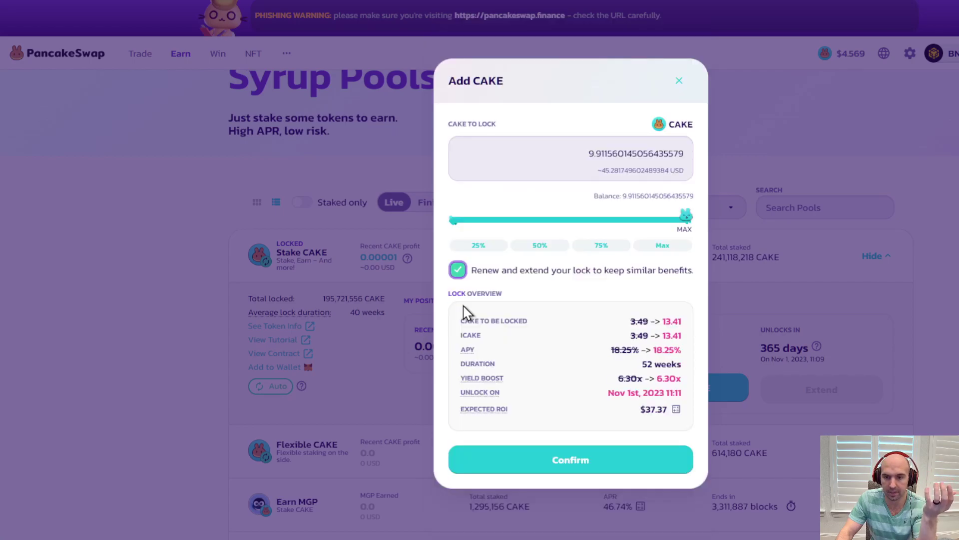
{"action": "left_click", "coordinate": [460, 274]}
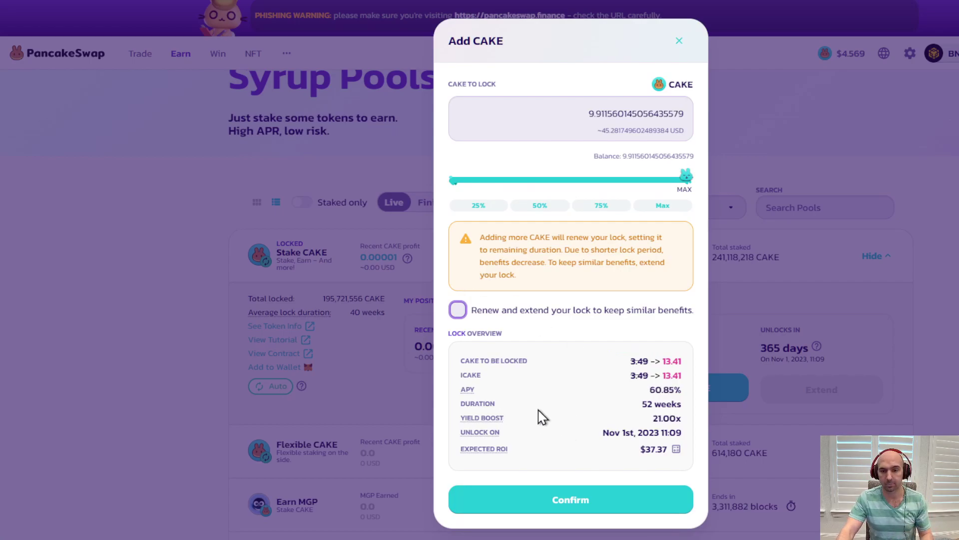
{"action": "left_click", "coordinate": [581, 492]}
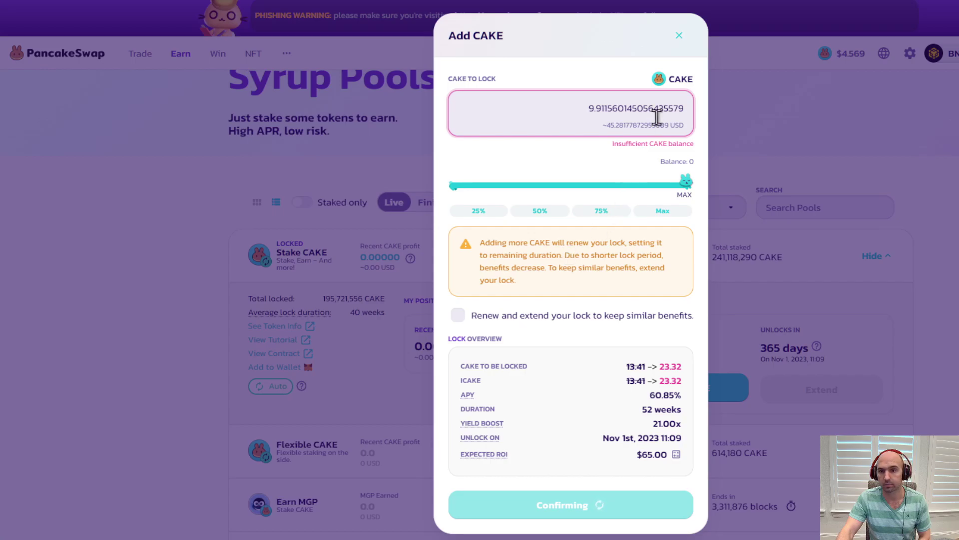
{"action": "left_click", "coordinate": [643, 213]}
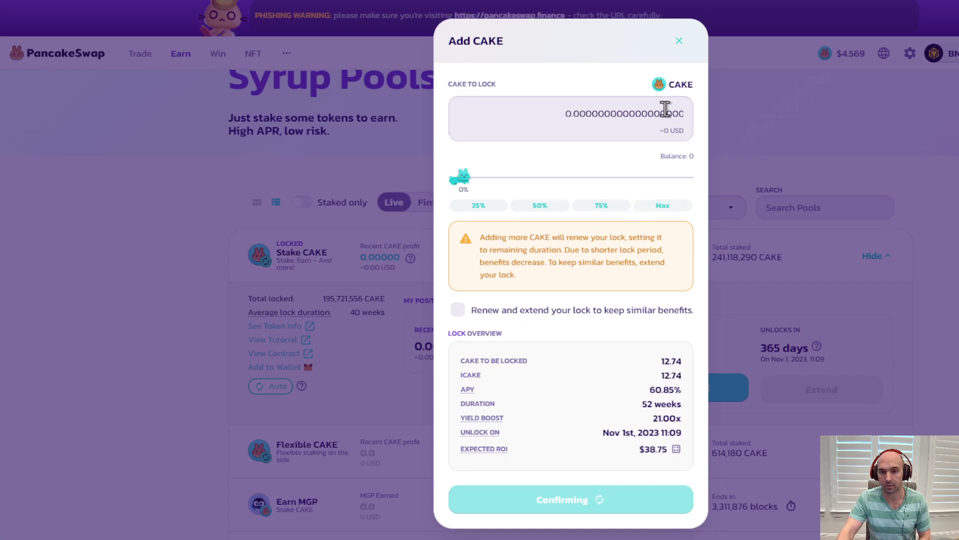
{"action": "left_click", "coordinate": [679, 41]}
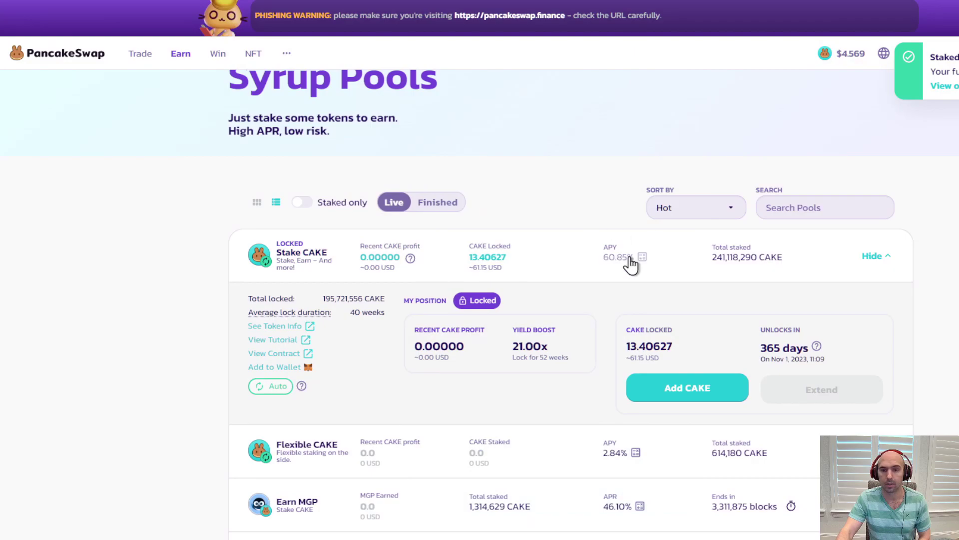